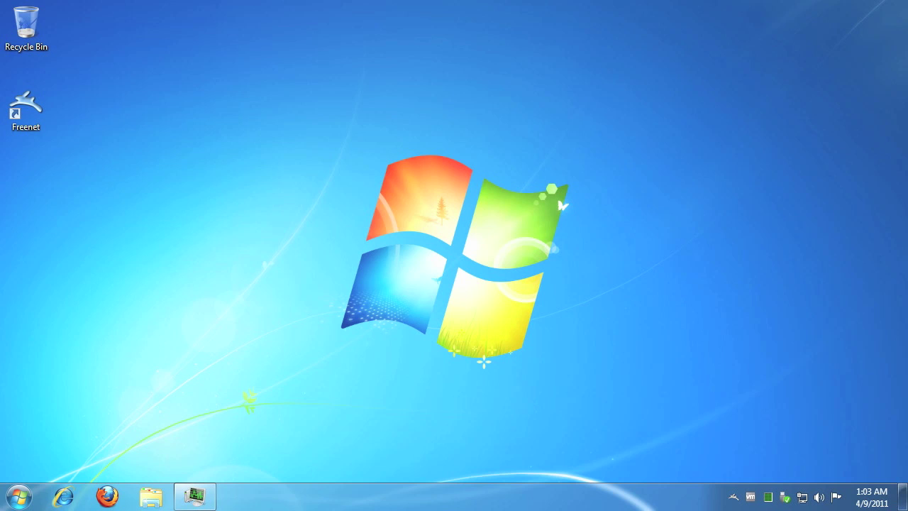
# Check the installed Java version in the Java Control Panel.
pyautogui.click(27, 494)
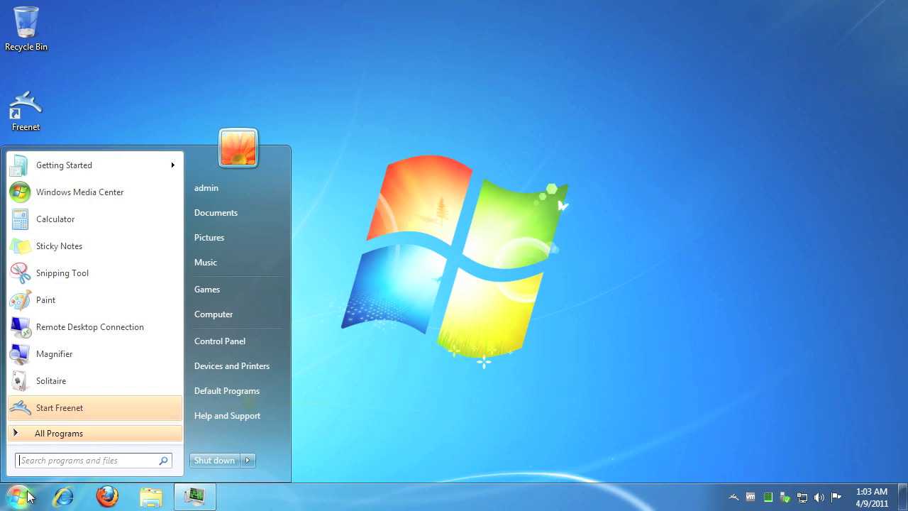
pyautogui.click(270, 345)
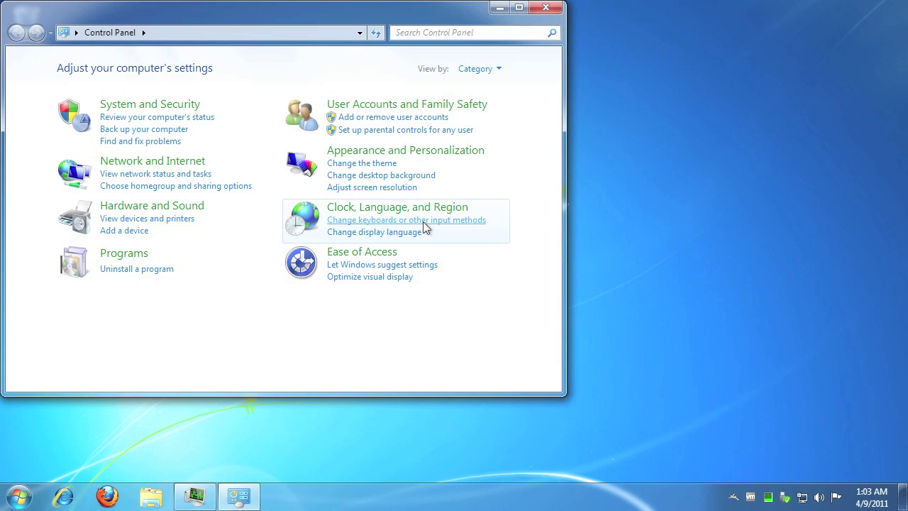
pyautogui.write('jav')
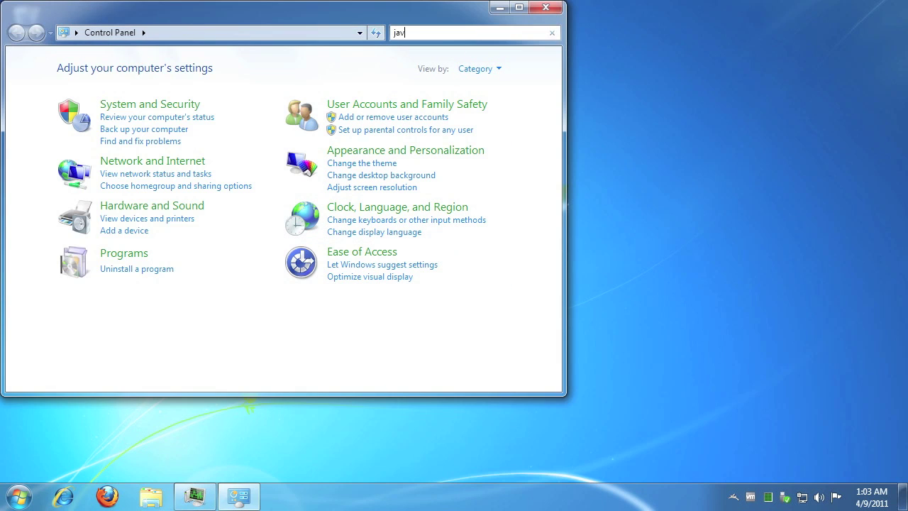
pyautogui.write('a')
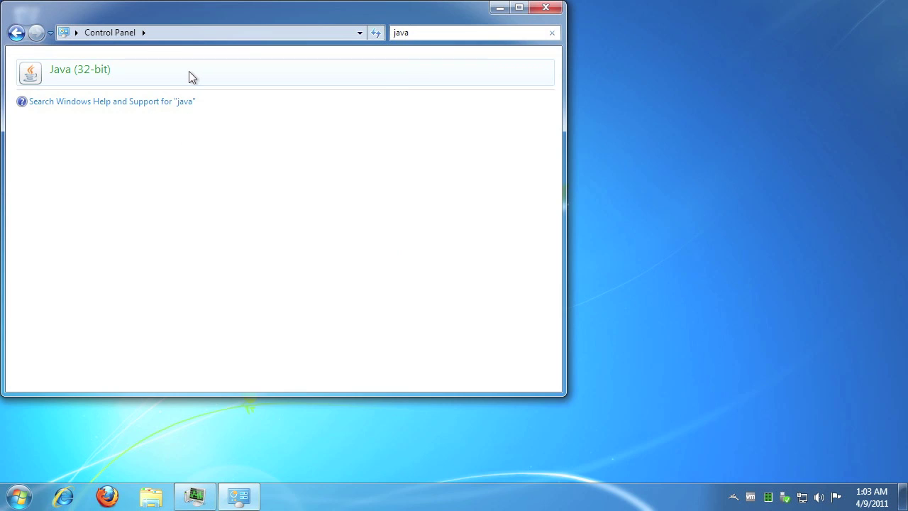
pyautogui.click(192, 70)
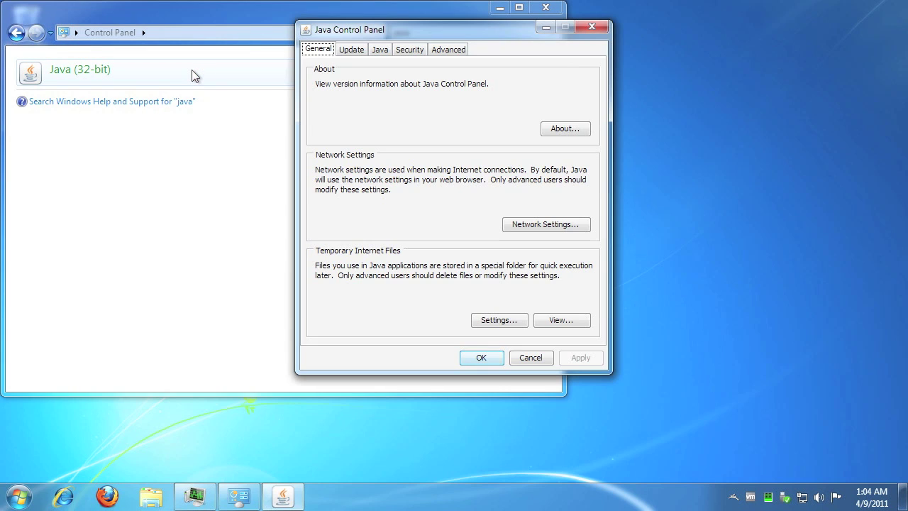
pyautogui.click(561, 131)
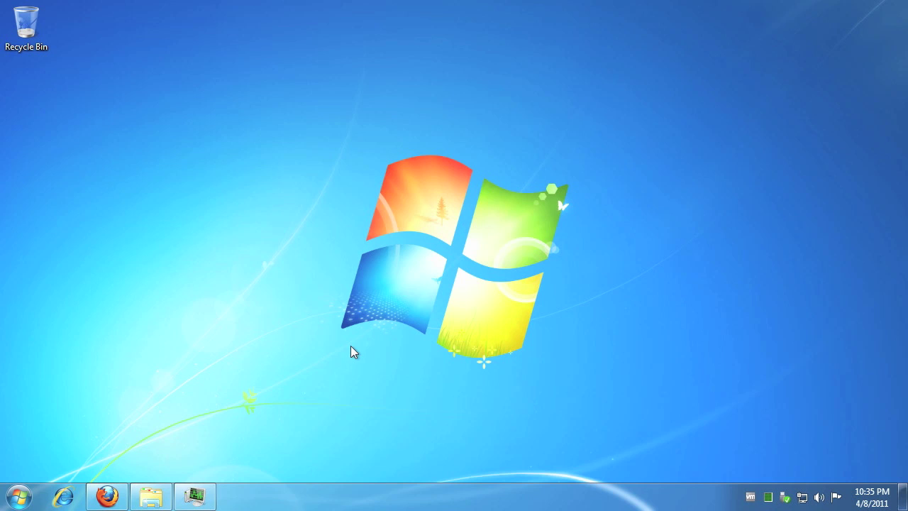
# Download the Windows Offline (32-bit) Java installer from java.com.
pyautogui.click(105, 496)
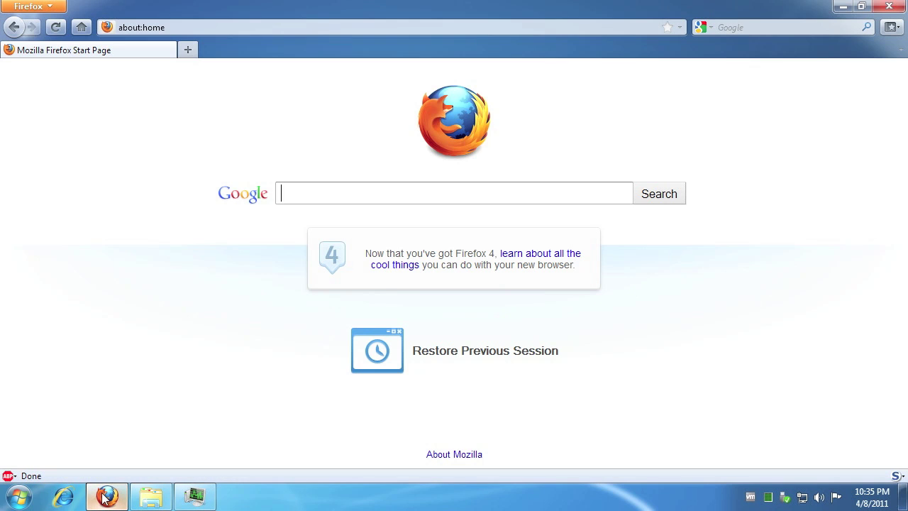
pyautogui.click(241, 27)
pyautogui.write('java')
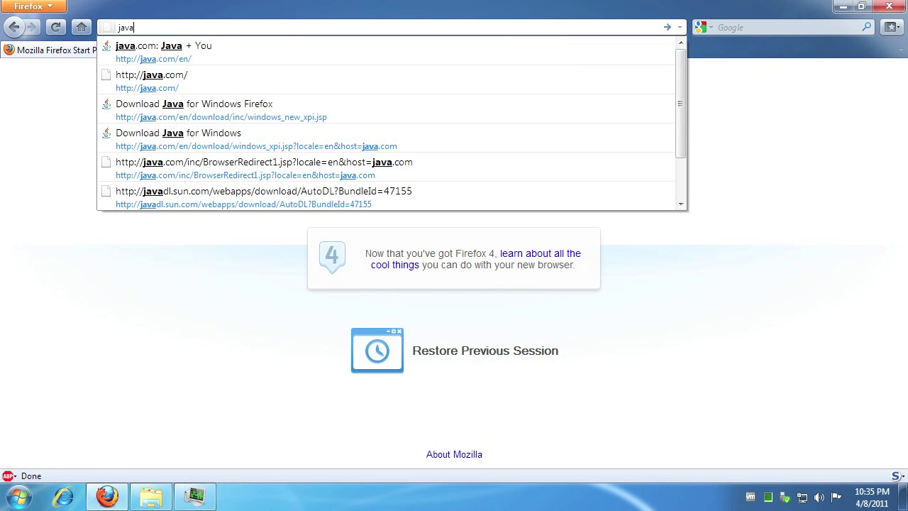
pyautogui.write('.com')
pyautogui.press('Return')
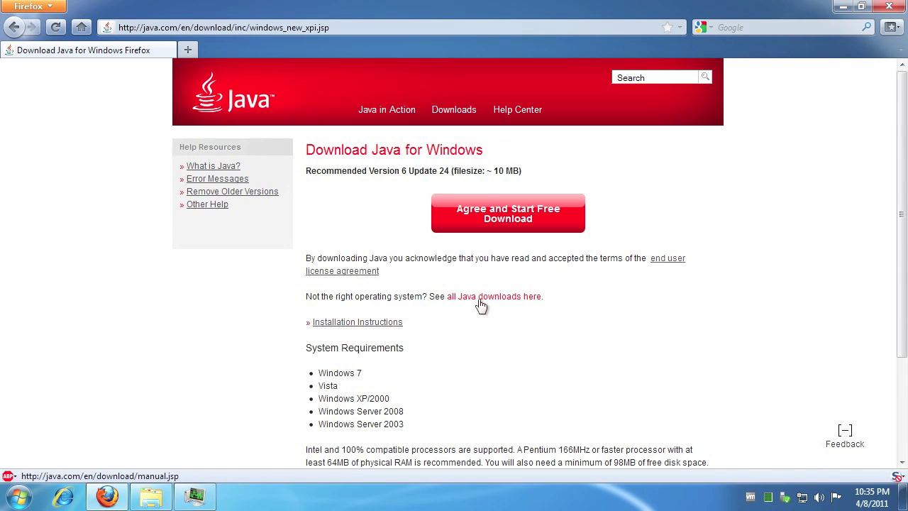
pyautogui.click(479, 300)
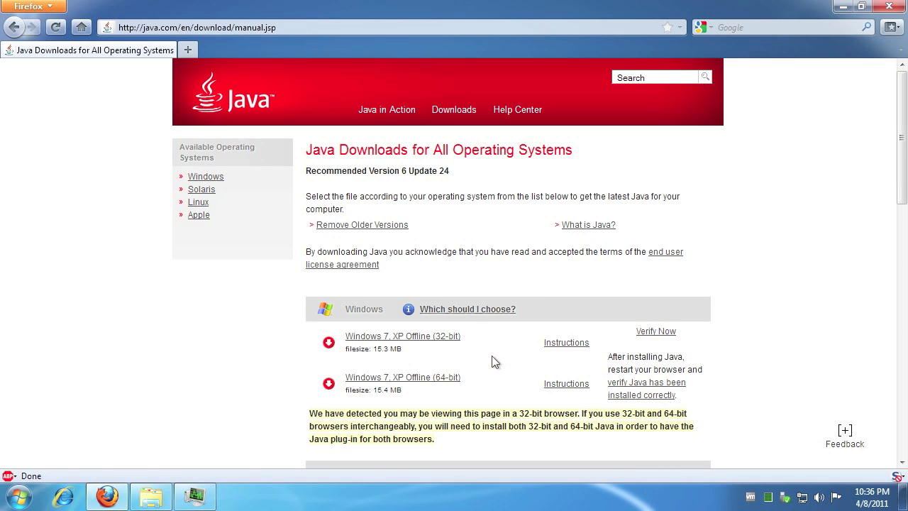
pyautogui.click(427, 341)
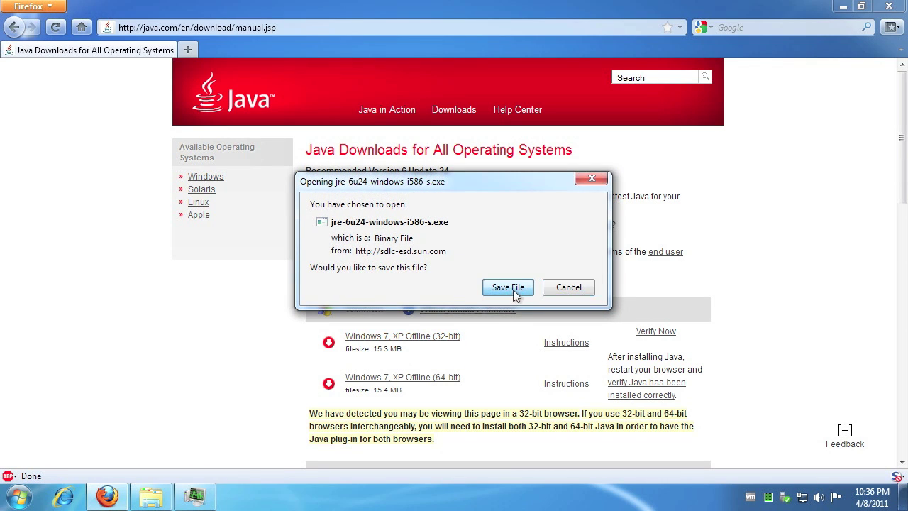
pyautogui.click(508, 287)
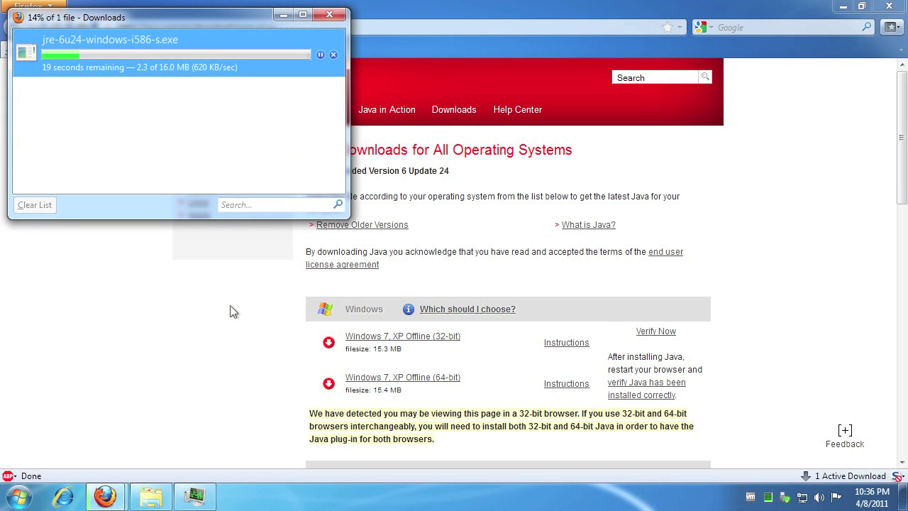
# Download the Freenet installer from freenetproject.org, then minimize Firefox.
pyautogui.click(233, 312)
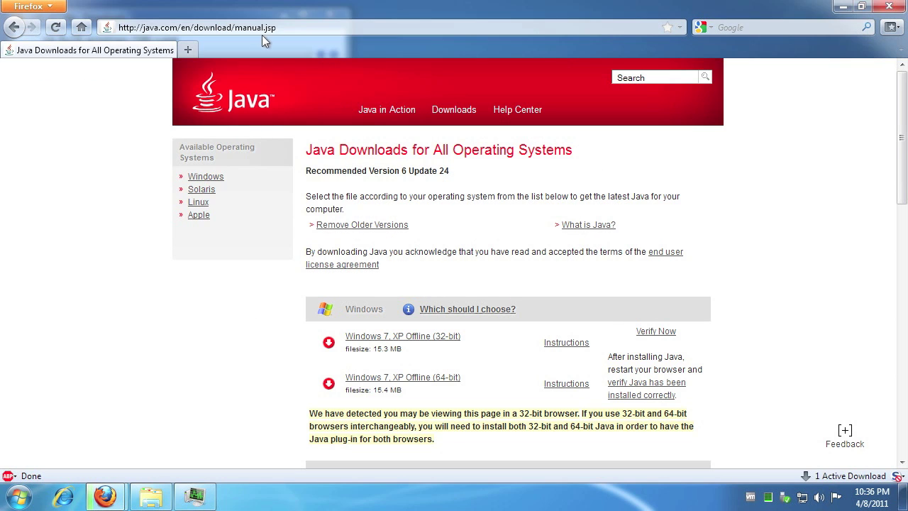
pyautogui.click(262, 29)
pyautogui.write('fre')
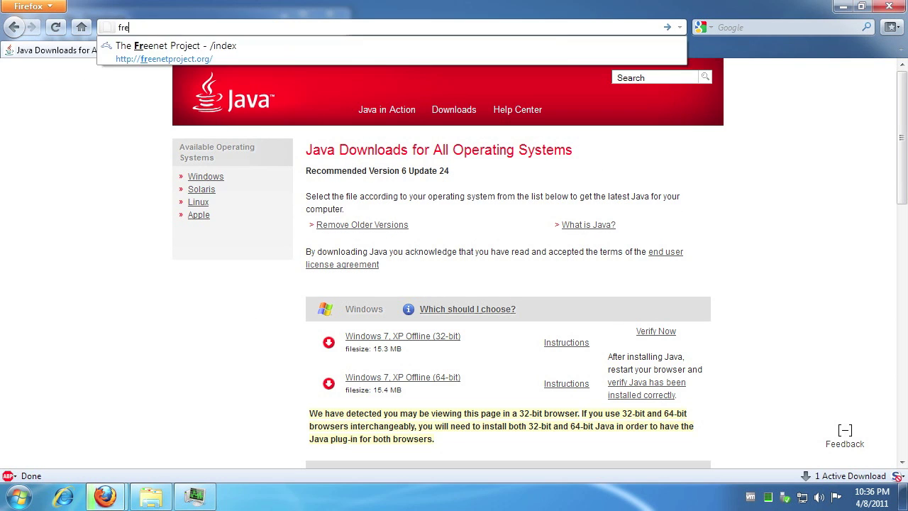
pyautogui.write('enetproject.org')
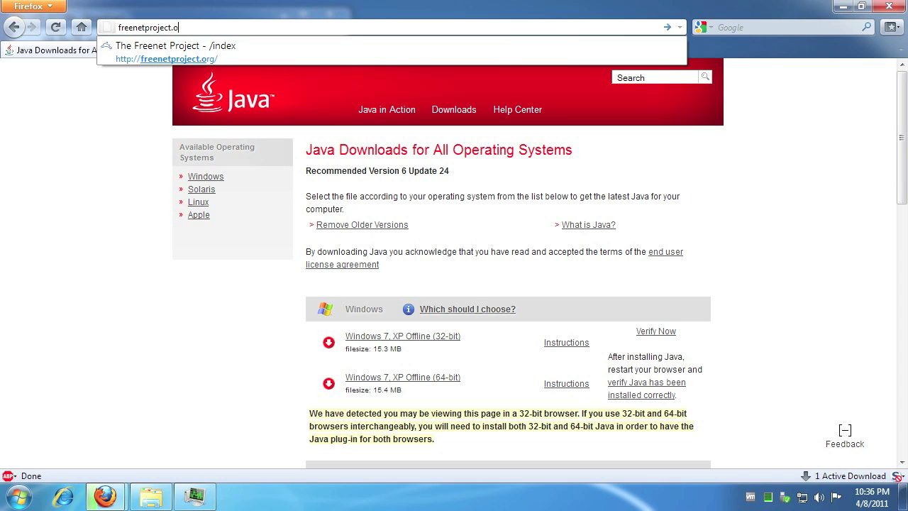
pyautogui.press('Return')
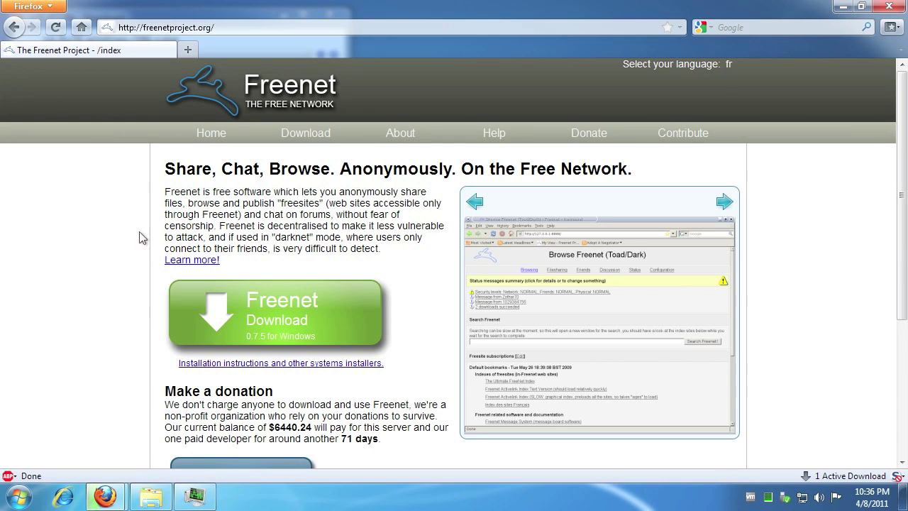
pyautogui.click(278, 315)
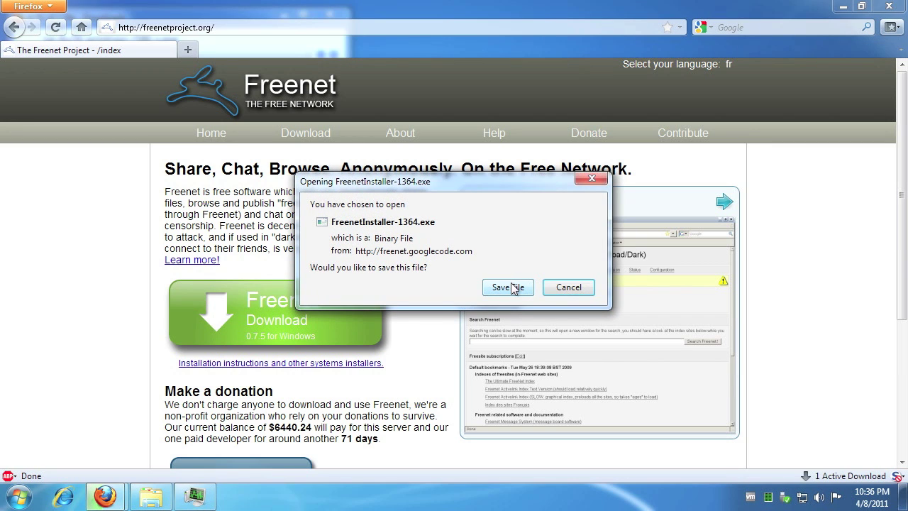
pyautogui.click(512, 285)
pyautogui.click(842, 6)
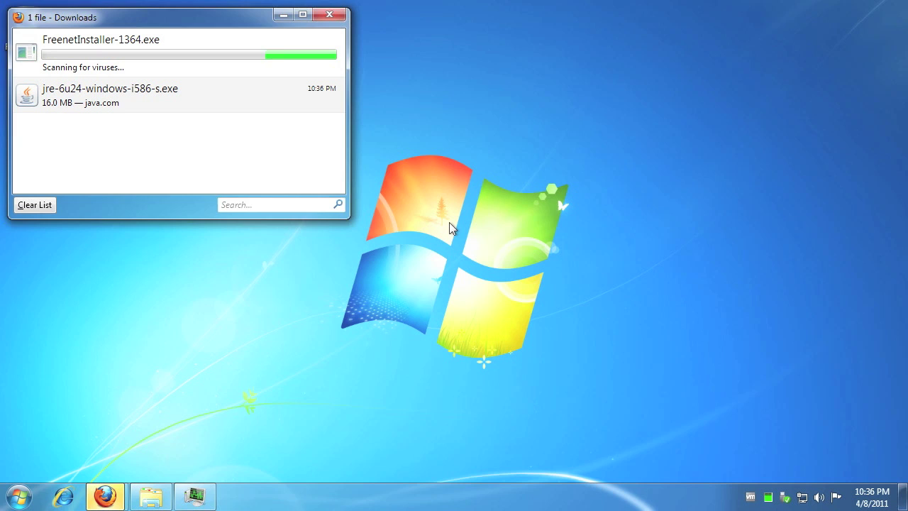
# Run the downloaded jre installer, approve UAC, and install Java 6 Update 24.
pyautogui.click(106, 161)
pyautogui.doubleClick(122, 110)
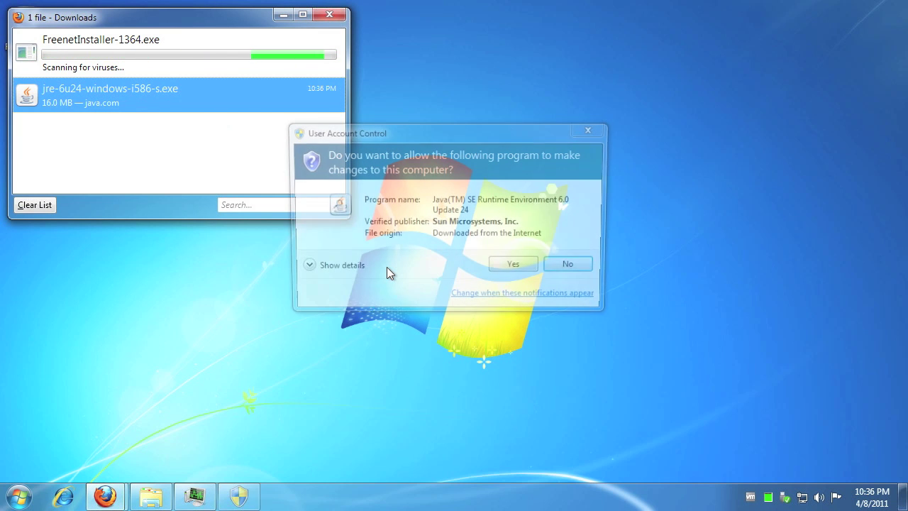
pyautogui.click(503, 270)
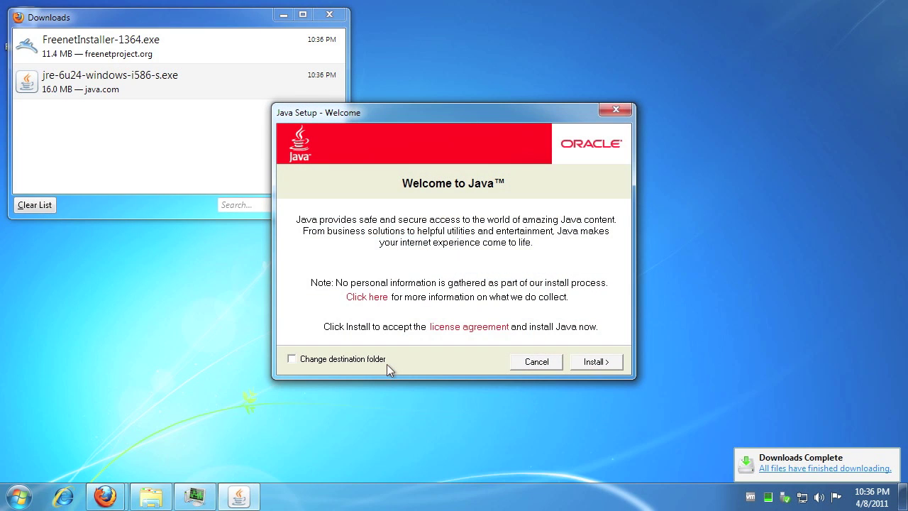
pyautogui.click(593, 363)
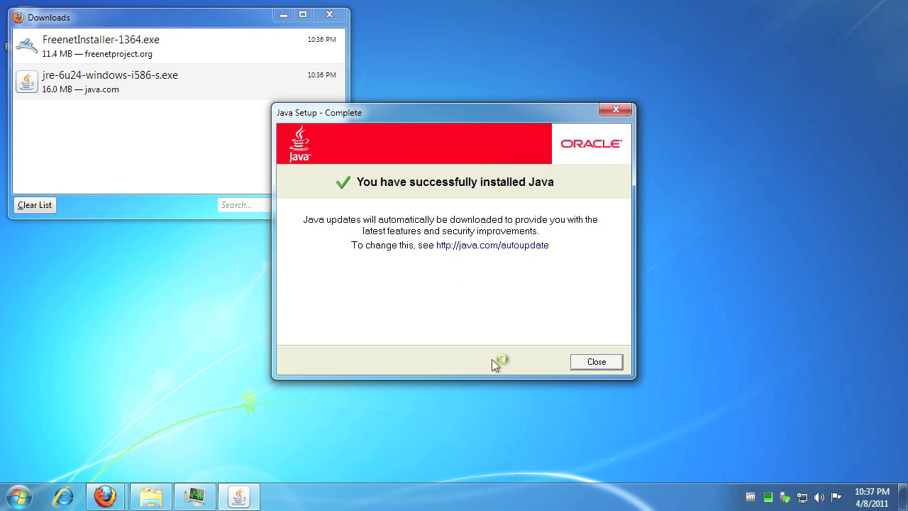
pyautogui.click(608, 361)
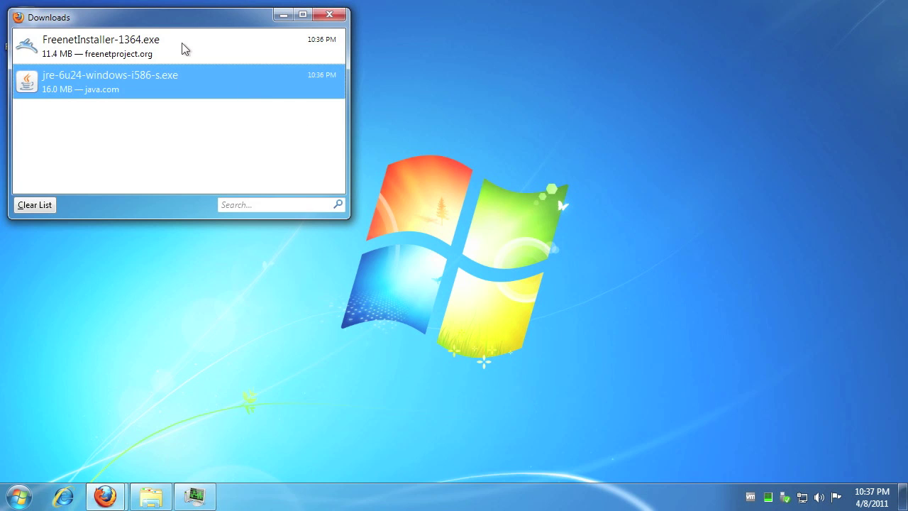
# Launch the downloaded Freenet installer, then clear and close the downloads list.
pyautogui.doubleClick(180, 47)
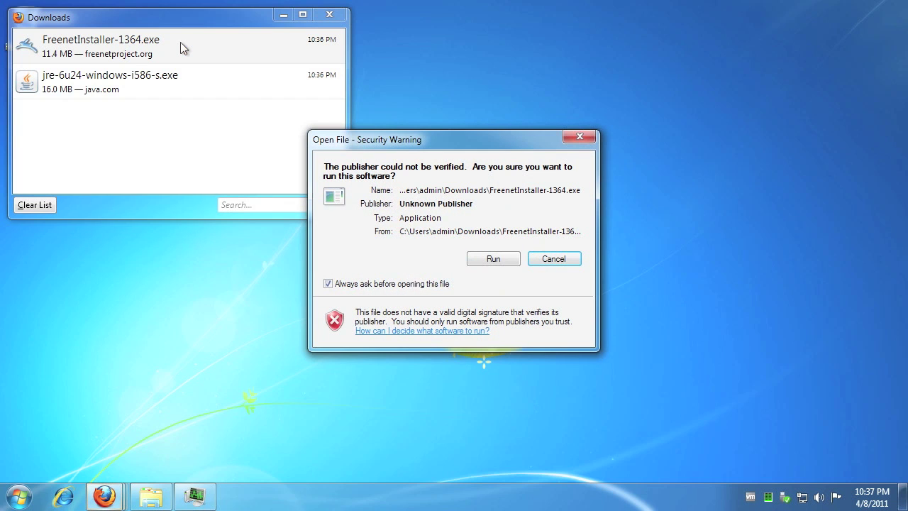
pyautogui.click(493, 259)
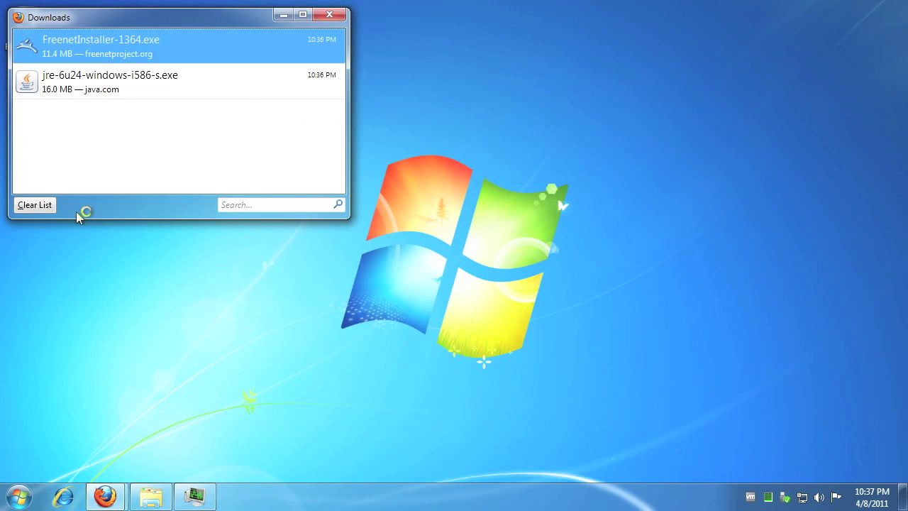
pyautogui.click(35, 205)
pyautogui.click(337, 14)
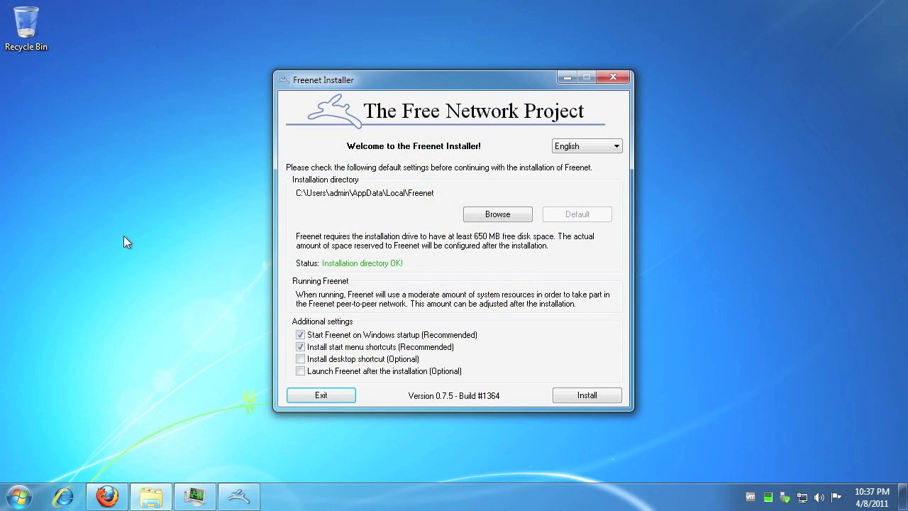
# Enable the desktop shortcut and launch-after-install options and start installing Freenet.
pyautogui.click(302, 360)
pyautogui.click(301, 371)
pyautogui.click(574, 395)
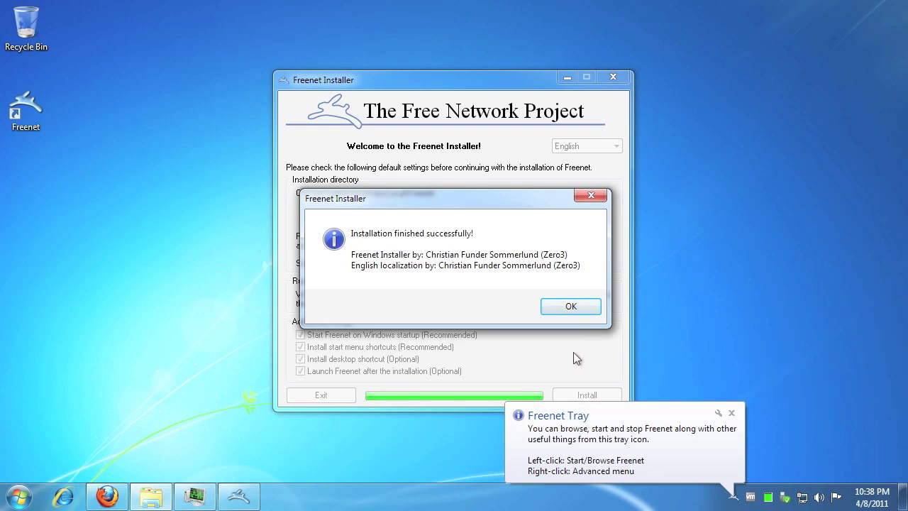
# Allow Java through the firewall on private and public networks and acknowledge the finished install.
pyautogui.click(572, 306)
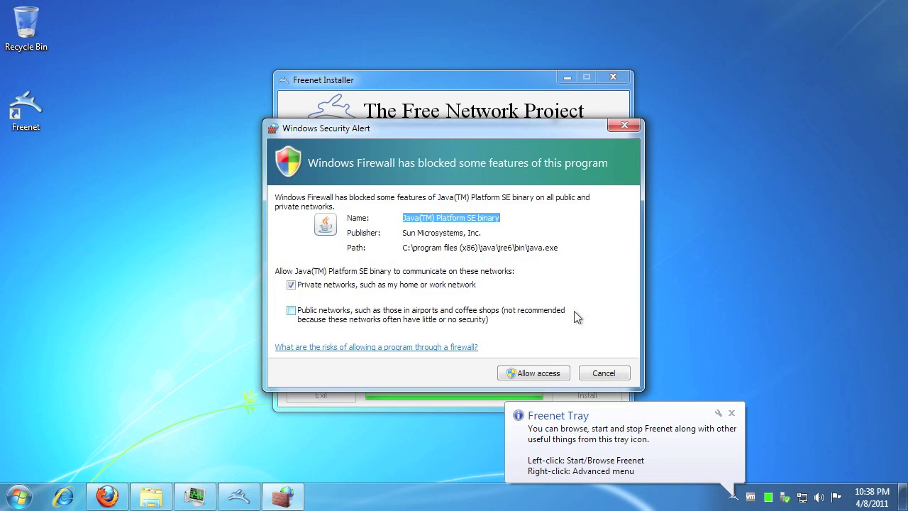
pyautogui.click(435, 315)
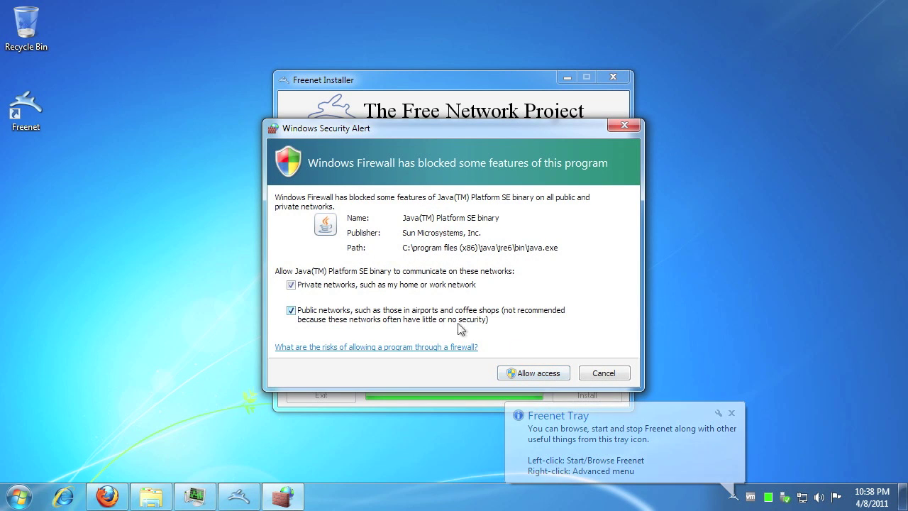
pyautogui.click(558, 373)
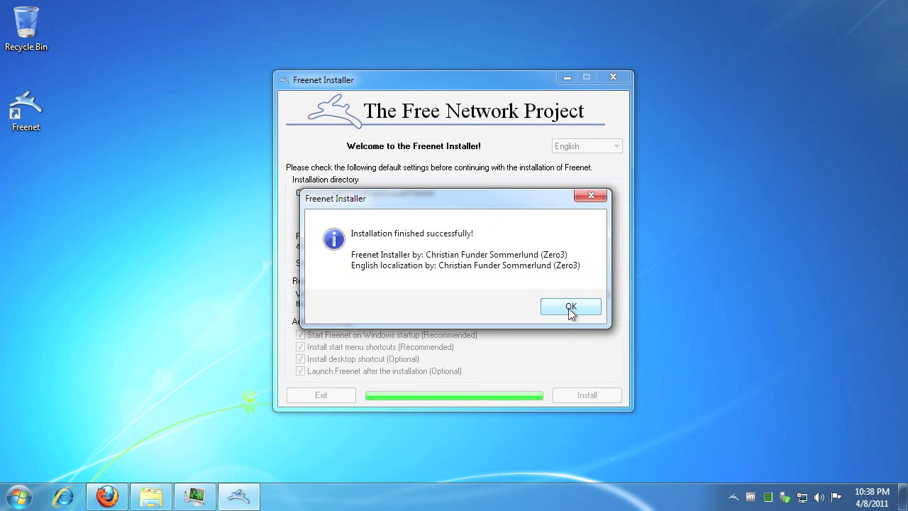
pyautogui.click(569, 307)
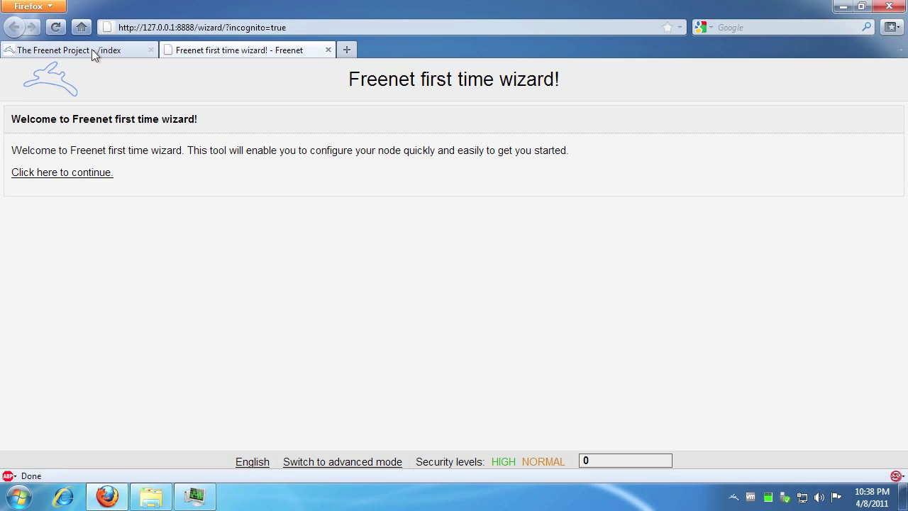
# Close the old Freenet Project tab and continue past the welcome and separate-browser warning pages.
pyautogui.middleClick(92, 50)
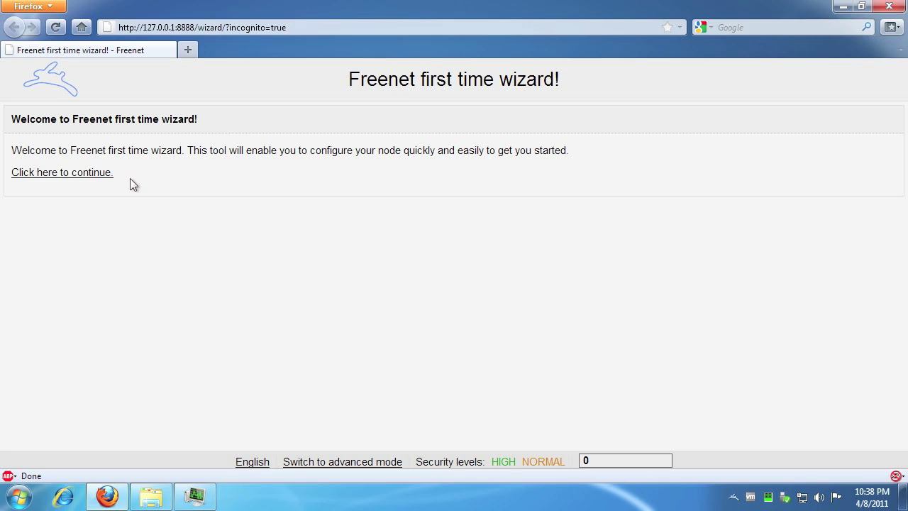
pyautogui.click(90, 173)
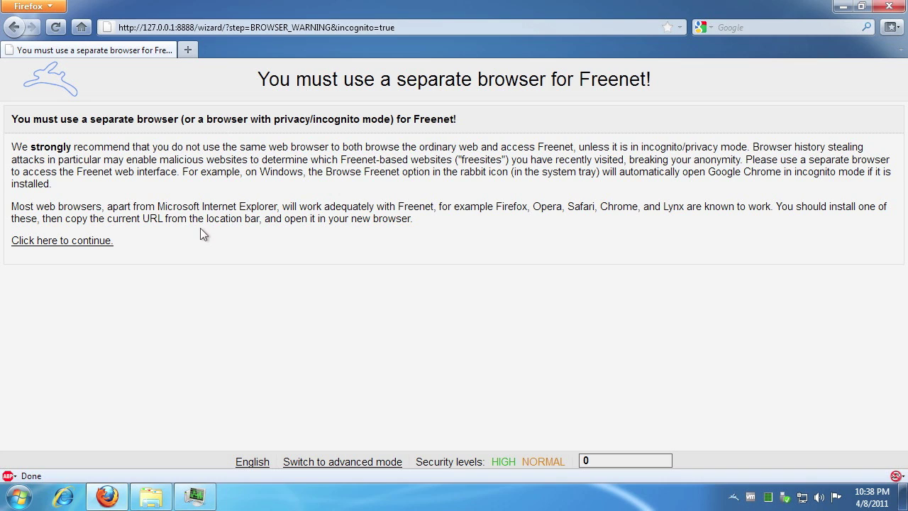
pyautogui.click(92, 242)
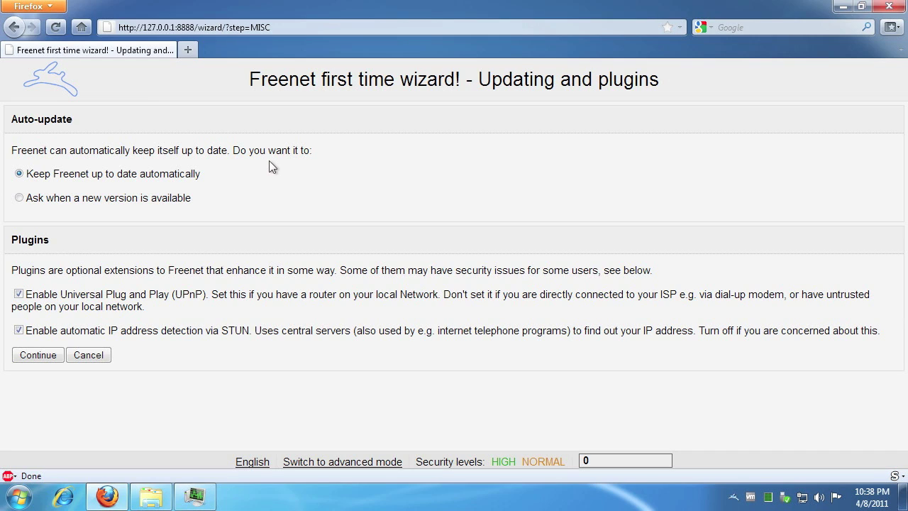
# Keep automatic updates and plugins, and choose to connect to strangers.
pyautogui.click(52, 354)
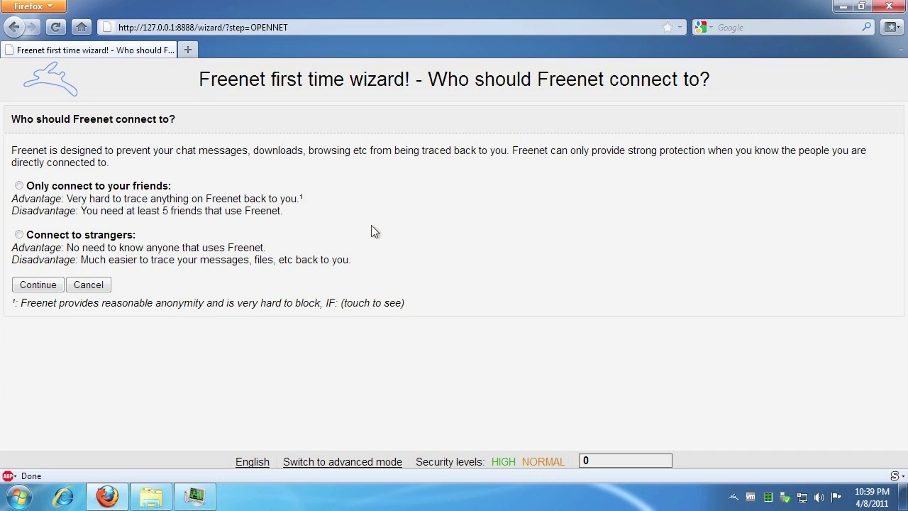
pyautogui.click(19, 235)
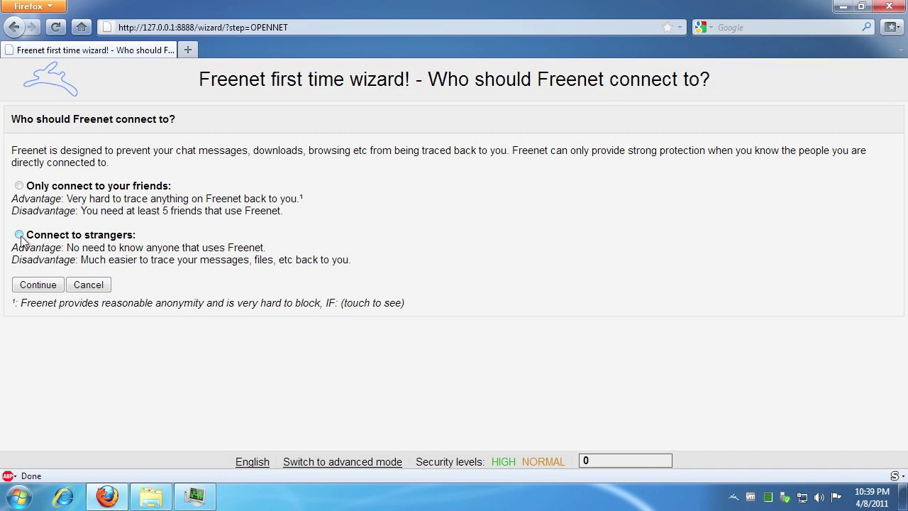
pyautogui.click(34, 279)
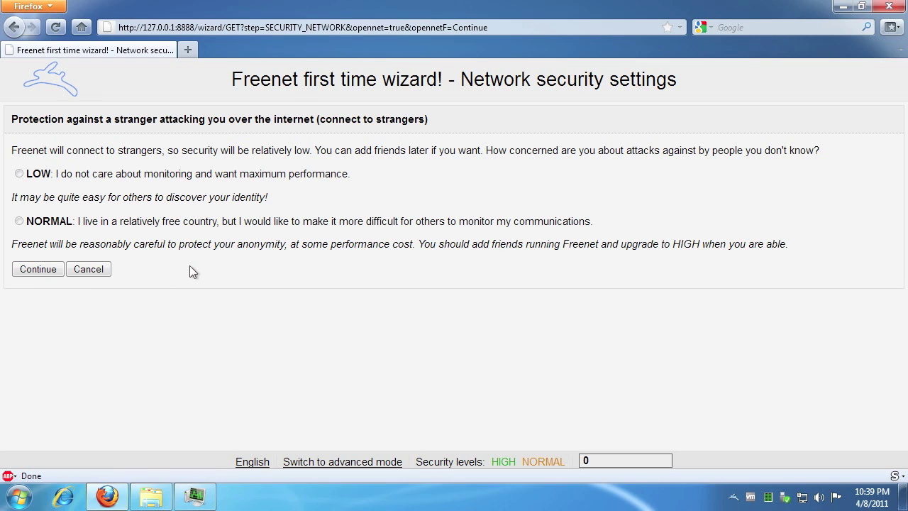
# Set network security to NORMAL and physical security to LOW.
pyautogui.click(19, 222)
pyautogui.click(28, 270)
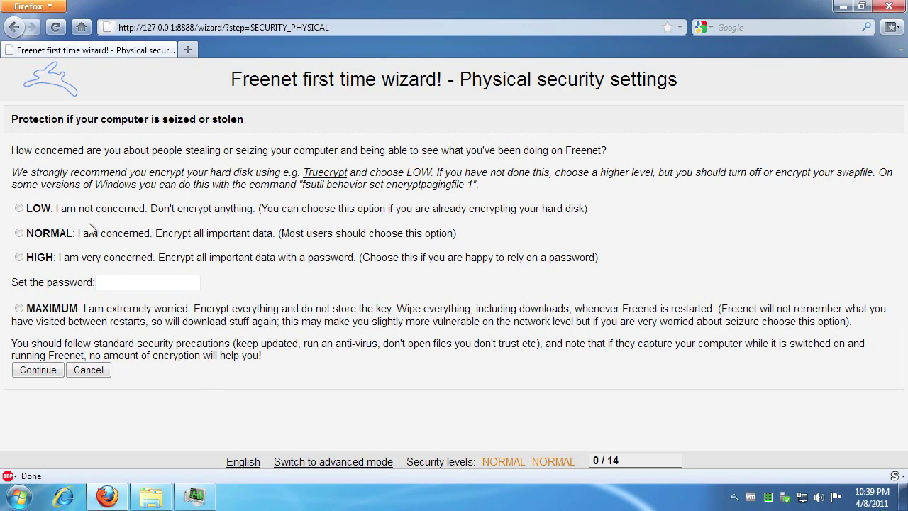
pyautogui.click(19, 209)
pyautogui.click(54, 371)
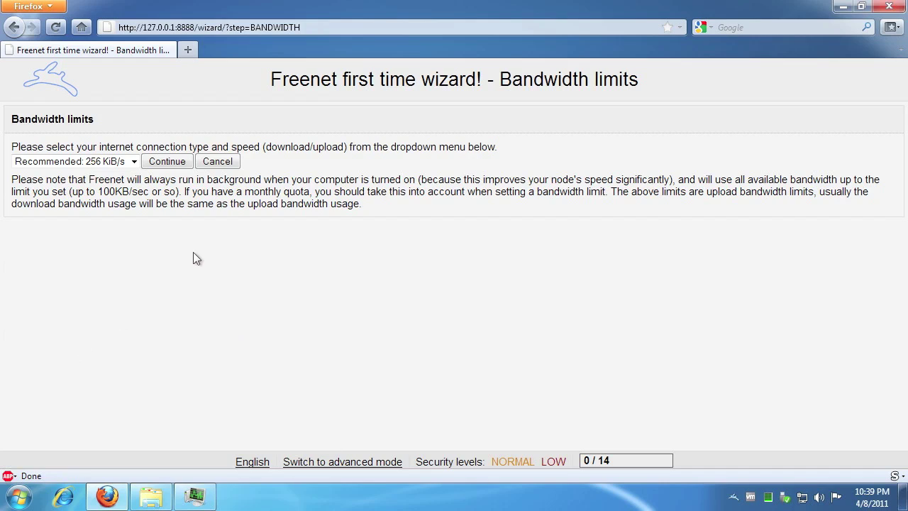
# Choose the 1024+/256 kbps bandwidth limit, keep the 1.04 GiB datastore, and open the node homepage.
pyautogui.click(134, 161)
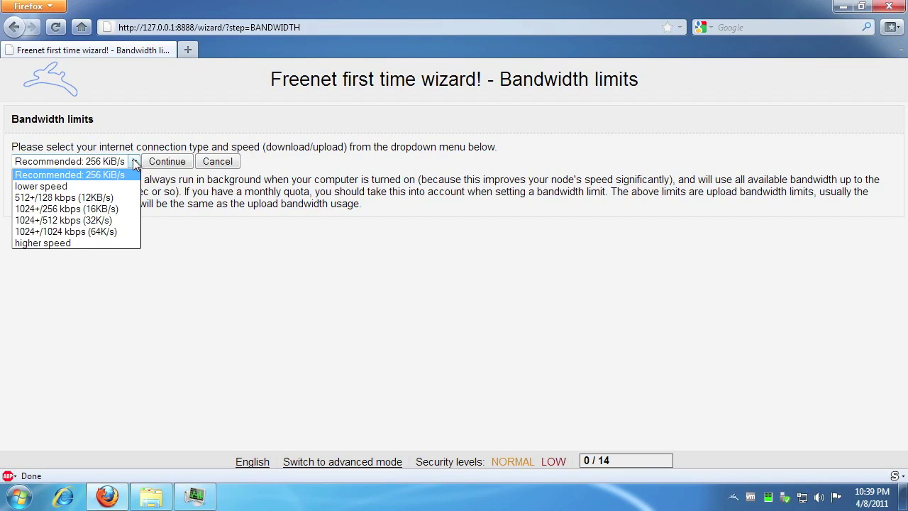
pyautogui.click(124, 210)
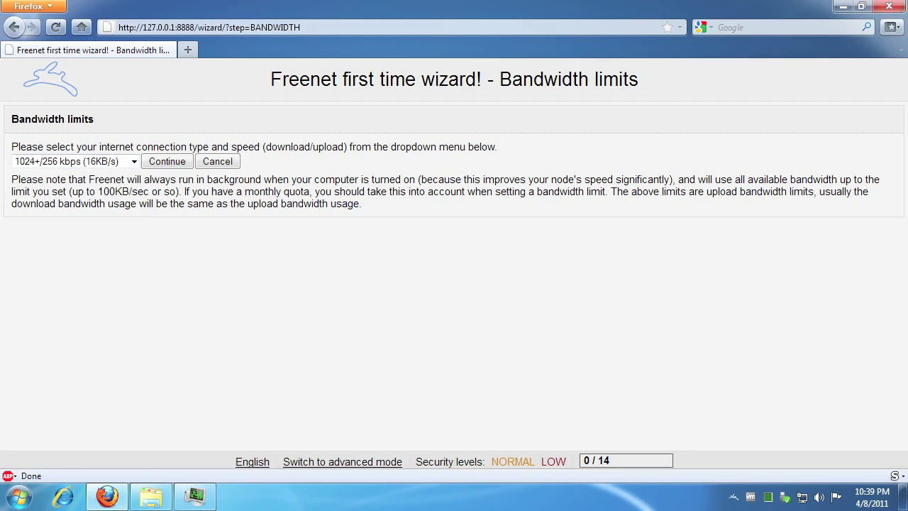
pyautogui.click(161, 163)
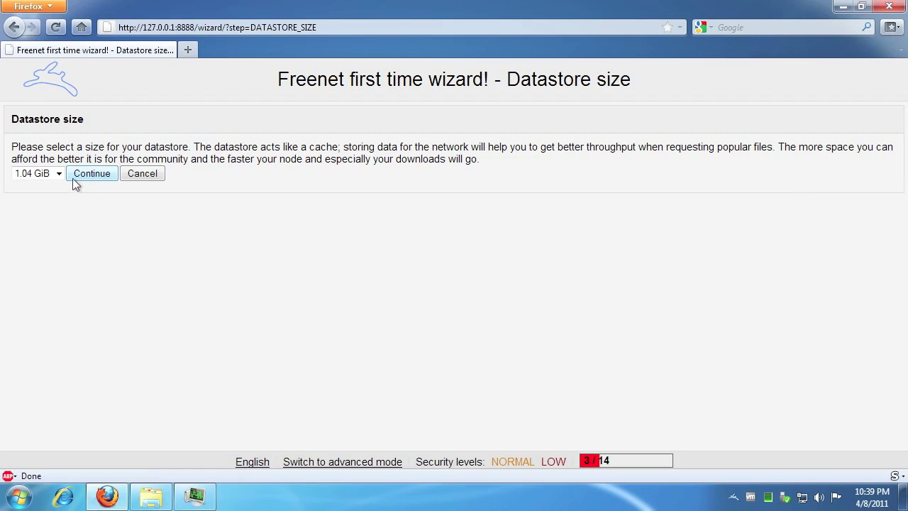
pyautogui.click(59, 173)
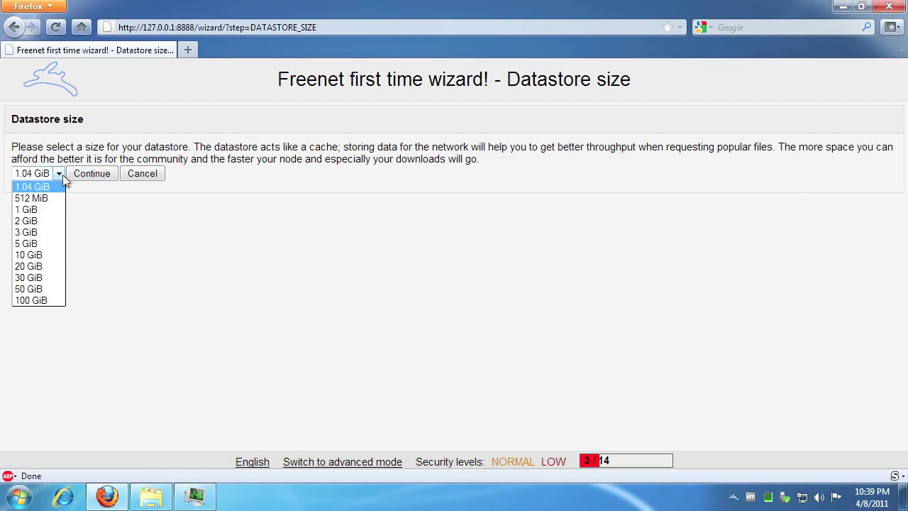
pyautogui.click(62, 174)
pyautogui.click(89, 177)
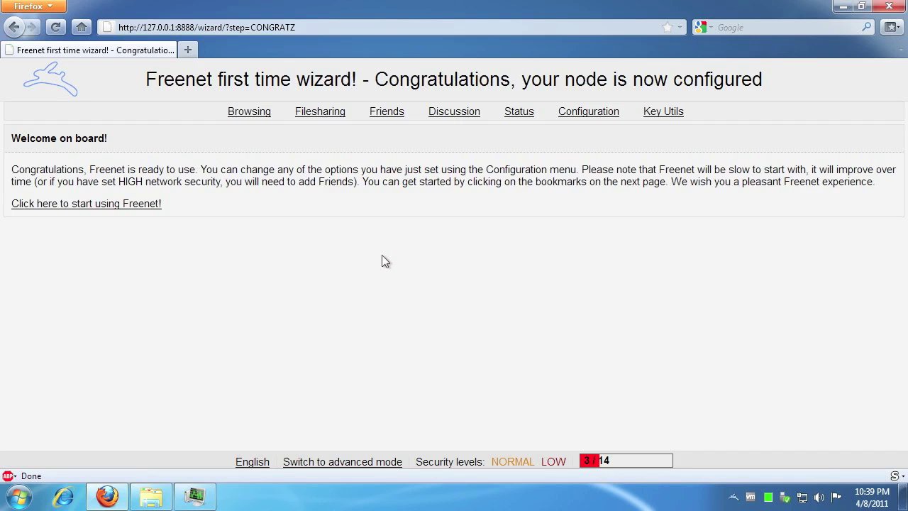
pyautogui.click(116, 205)
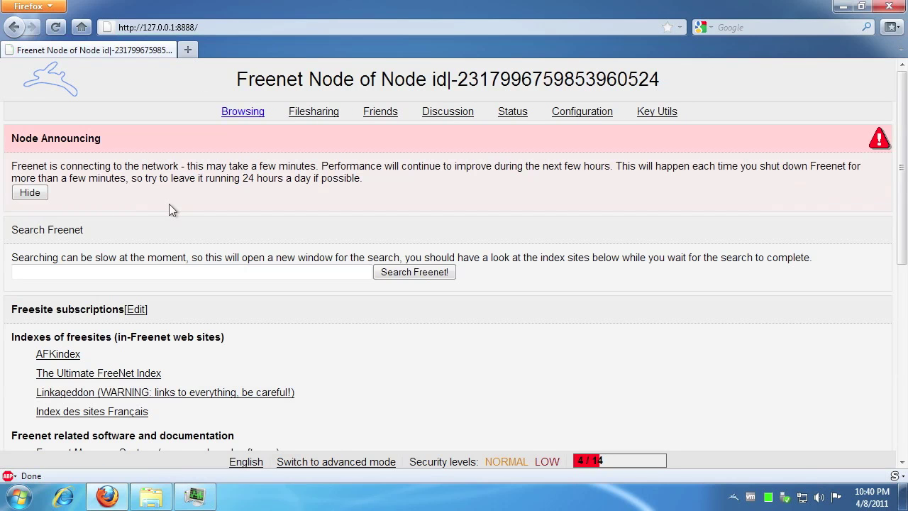
# Show the Bookmarks Toolbar, bookmark the node homepage on it, and view Connections to strangers.
pyautogui.rightClick(248, 45)
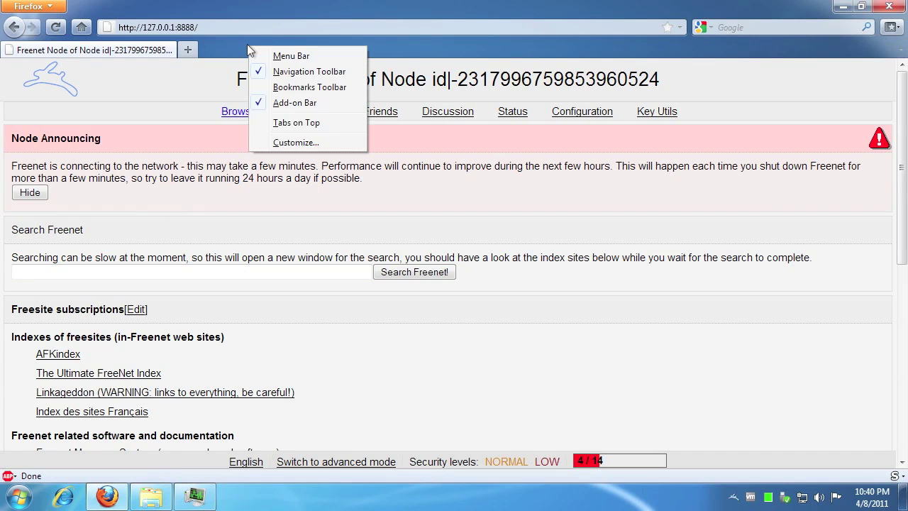
pyautogui.click(305, 87)
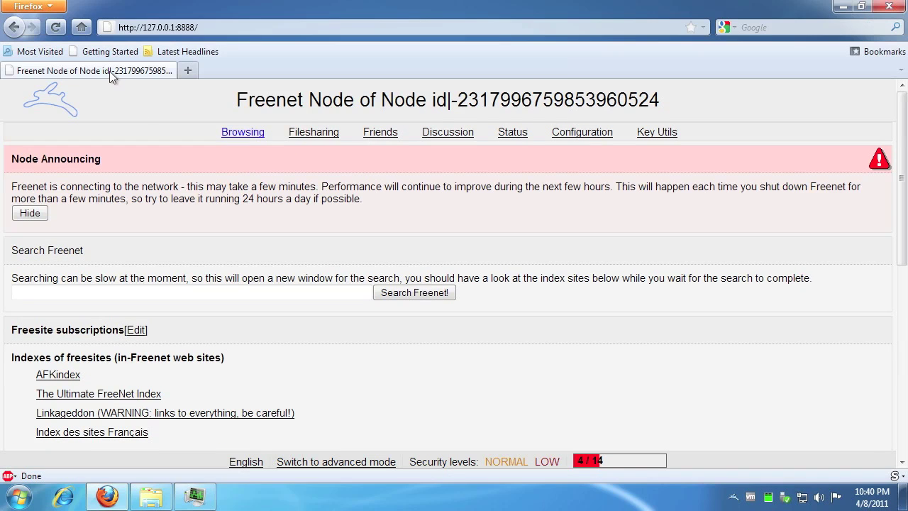
pyautogui.moveTo(109, 71); pyautogui.dragTo(252, 50)
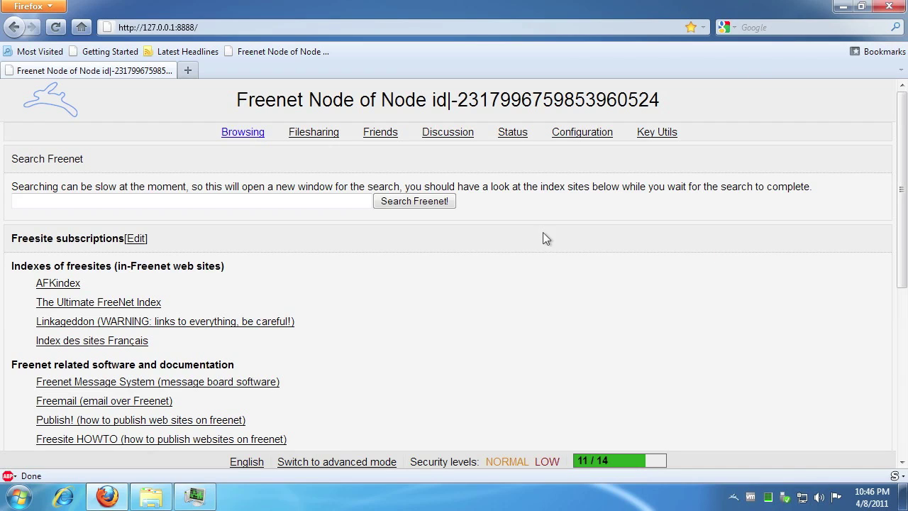
pyautogui.moveTo(512, 132)
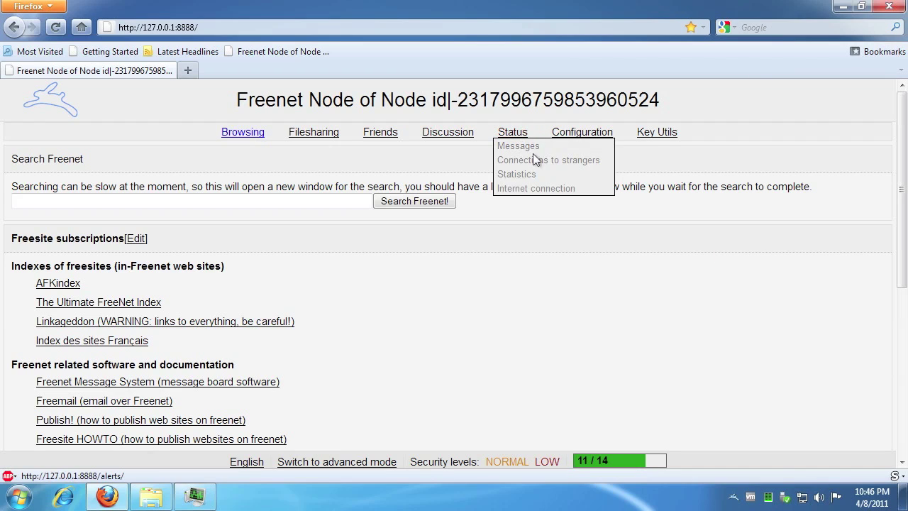
pyautogui.click(563, 160)
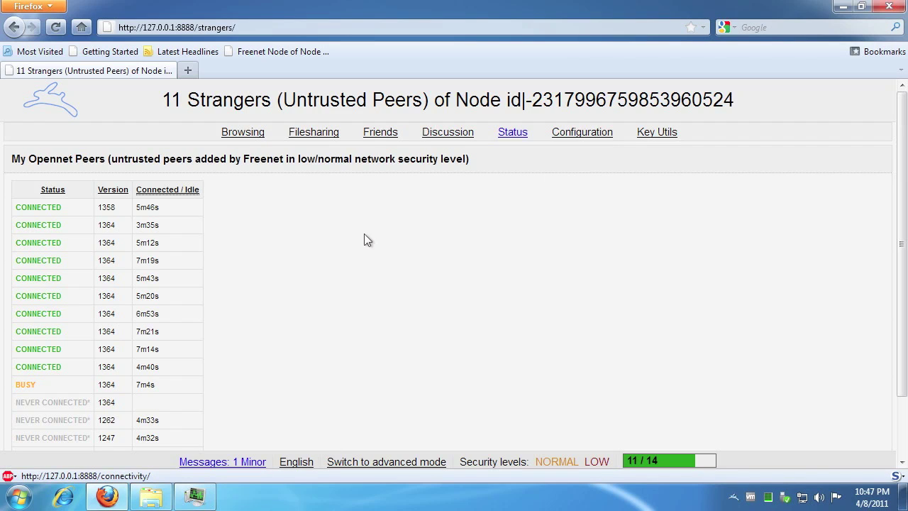
# Return to the node homepage and open the AFKindex freesite.
pyautogui.click(239, 135)
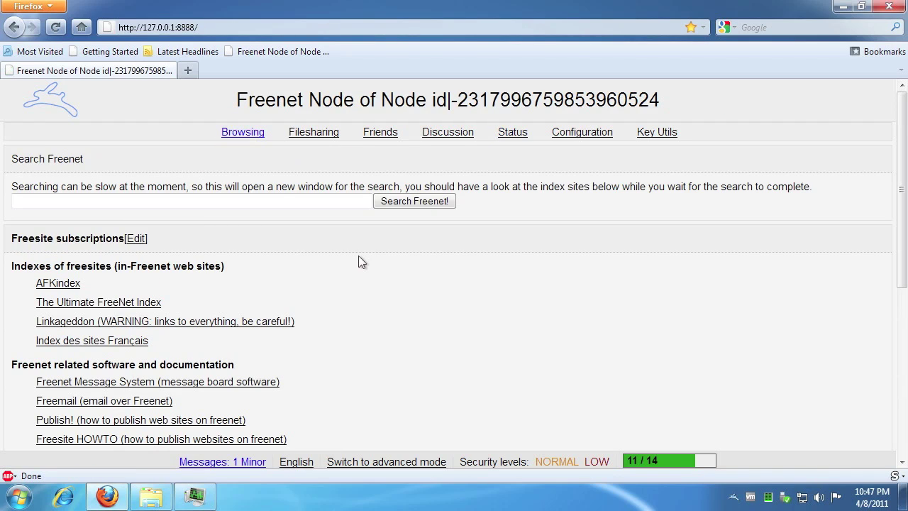
pyautogui.click(68, 284)
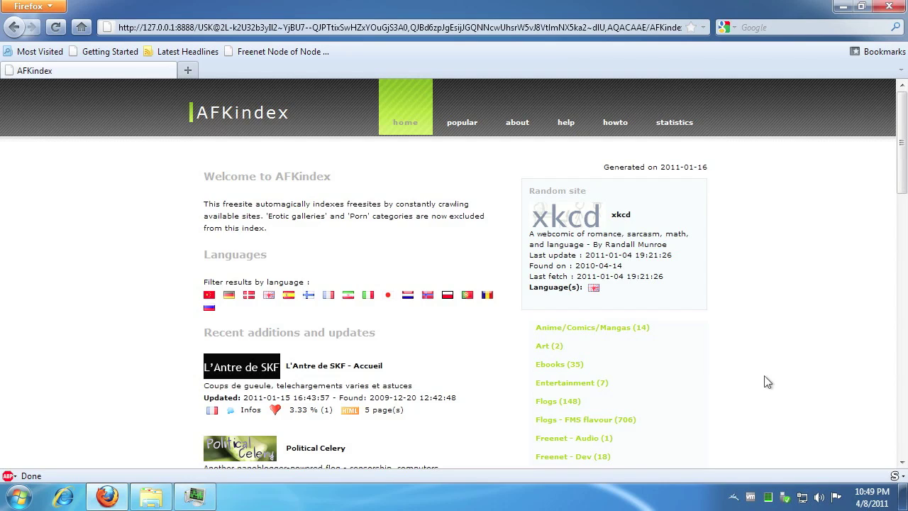
pyautogui.click(288, 52)
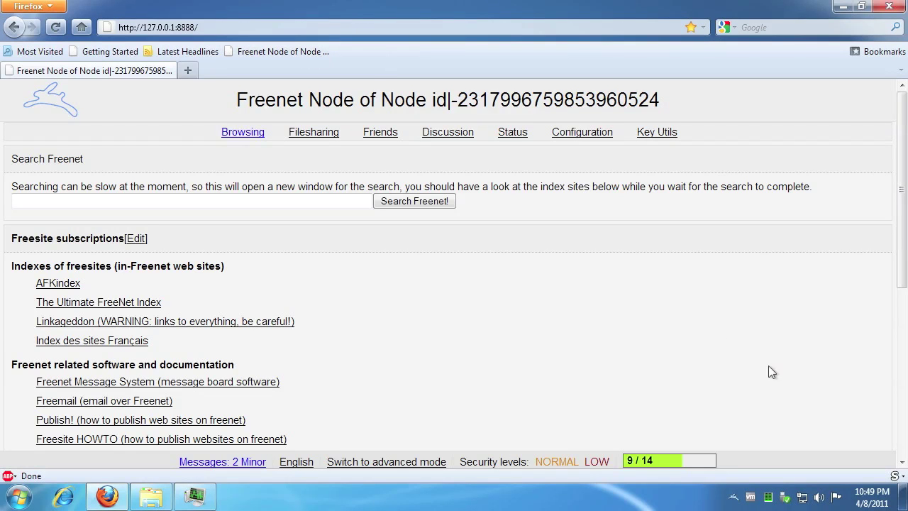
pyautogui.click(734, 498)
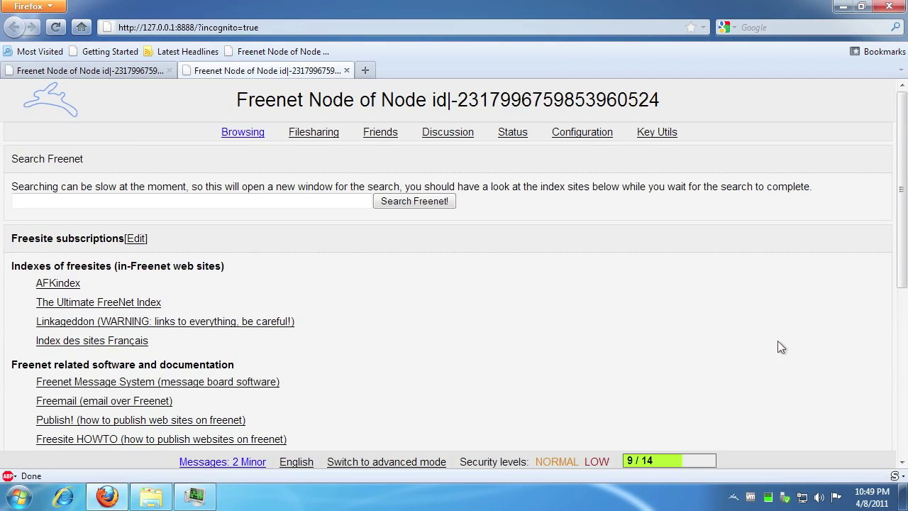
# Open the Freenet tray icon's menu and dismiss it without choosing an option.
pyautogui.rightClick(735, 499)
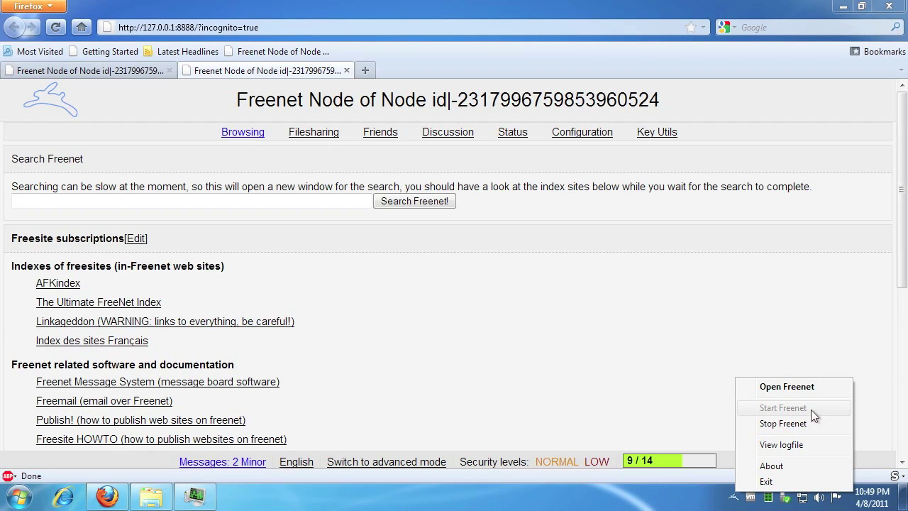
pyautogui.click(636, 393)
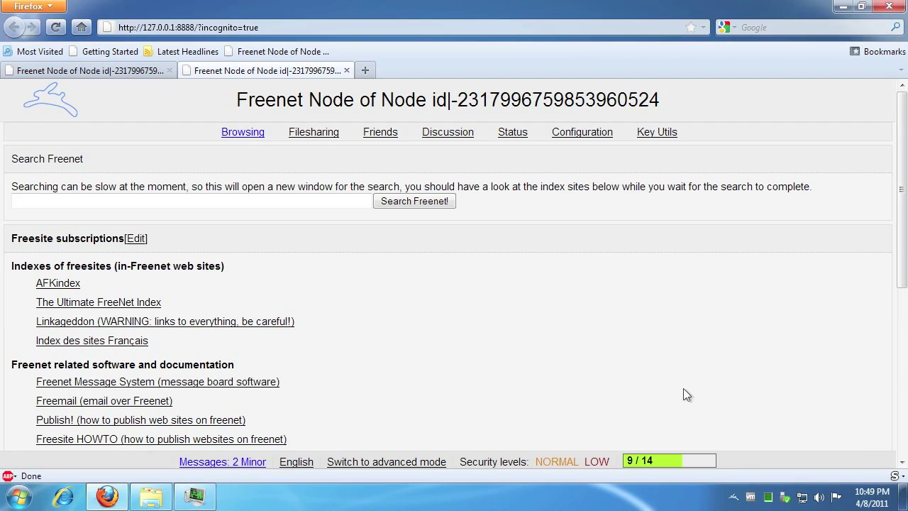